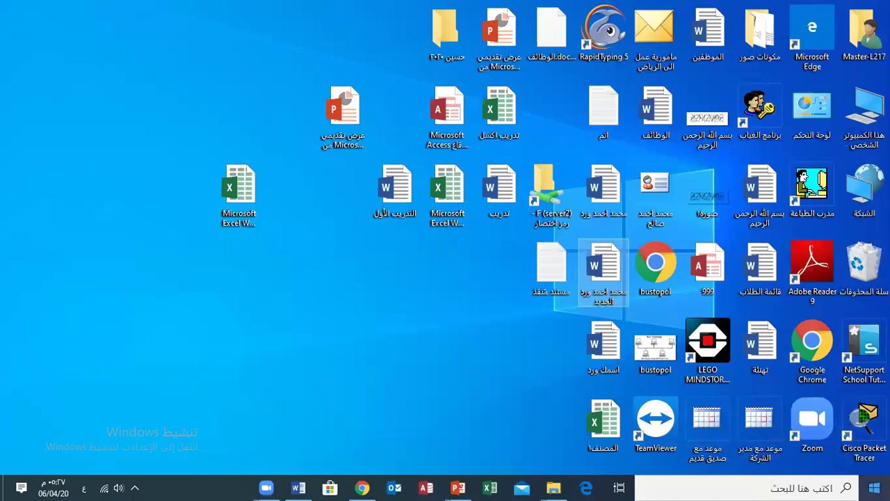
Launch Word 2013 and open a new blank document in a maximized window
left_click(875, 488)
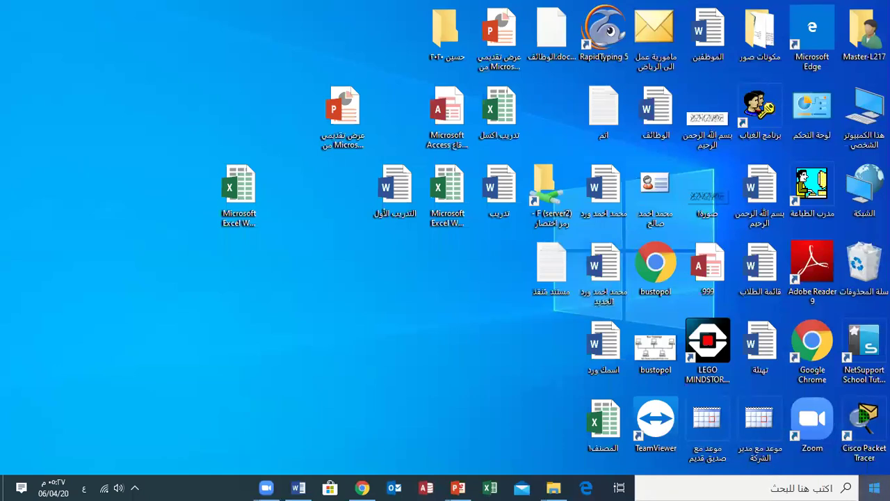
scroll(743, 351, "down", 3)
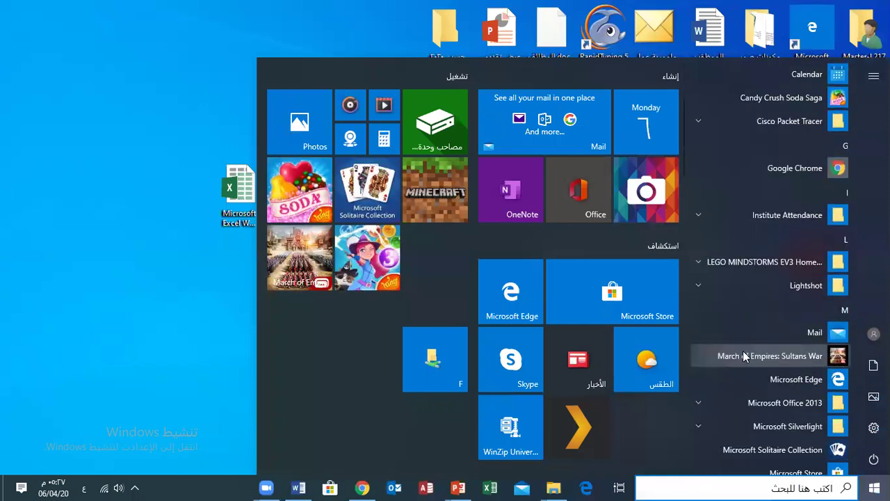
left_click(770, 406)
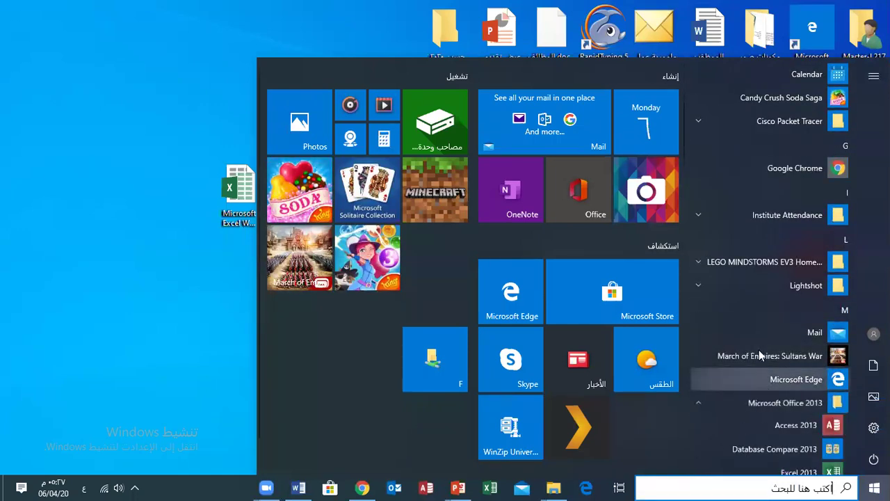
scroll(761, 352, "down", 3)
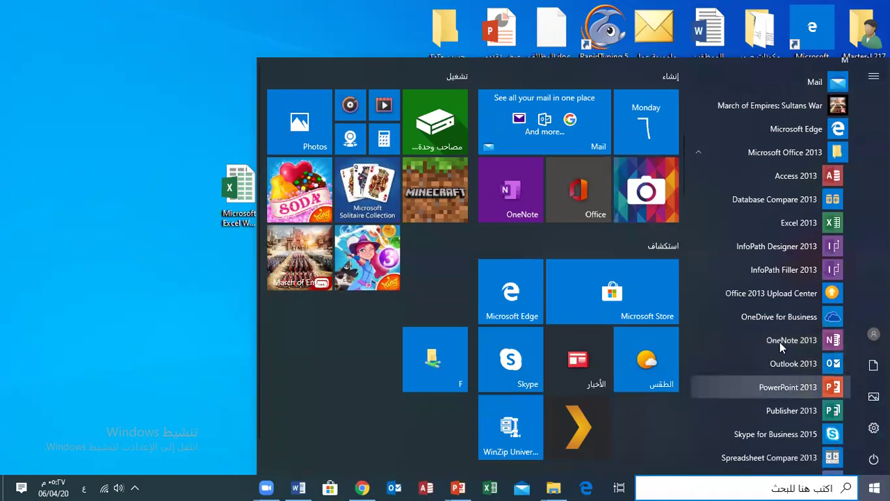
scroll(779, 282, "down", 3)
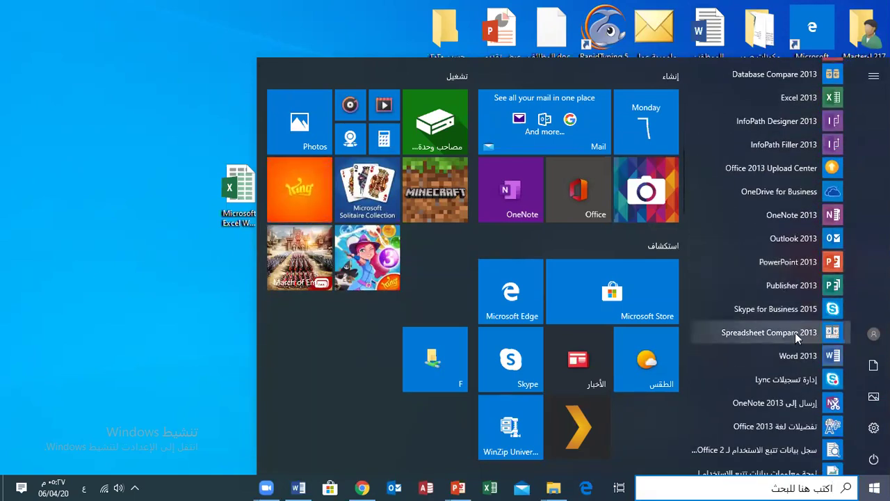
left_click(797, 356)
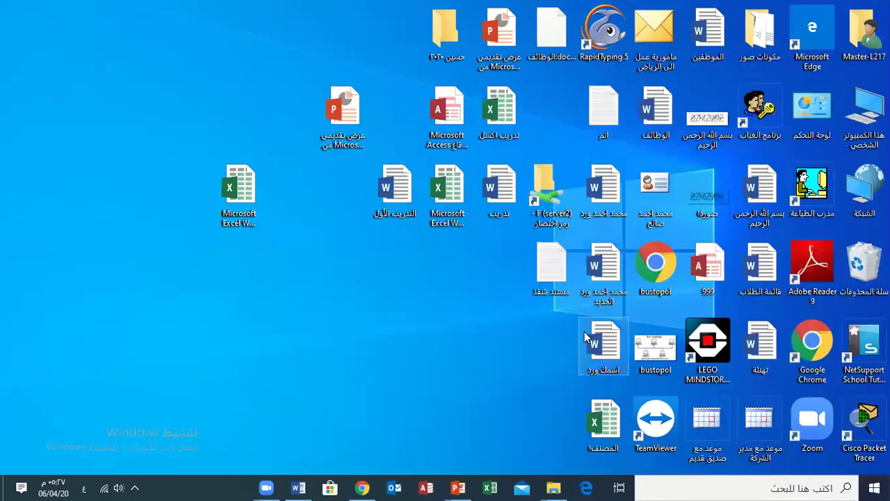
left_click(163, 234)
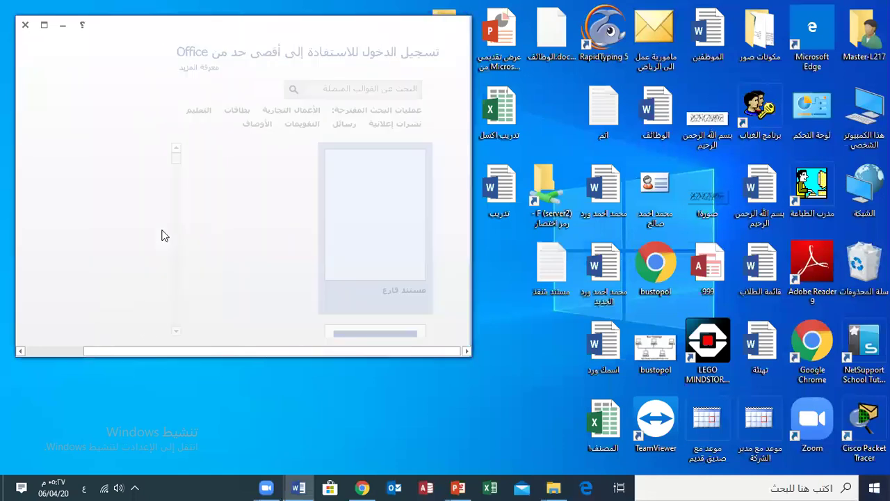
left_click(46, 24)
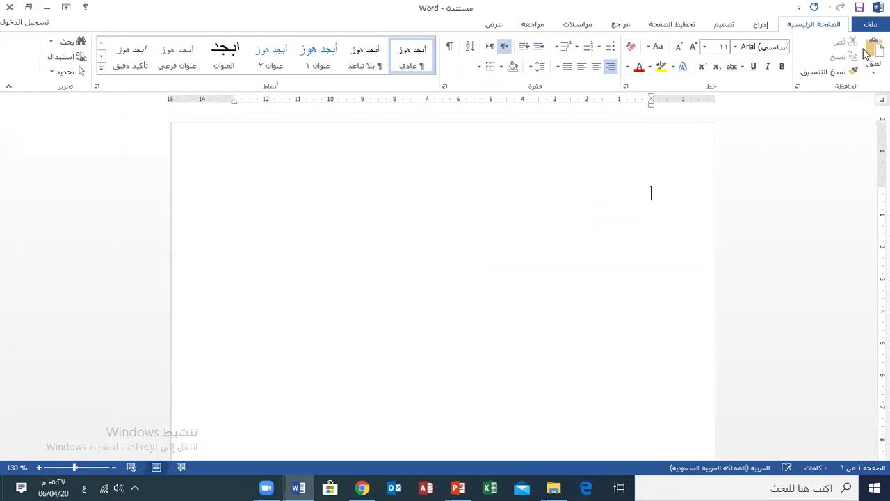
Start saving the new document under a chosen name and set the desktop as its save location
left_click(870, 23)
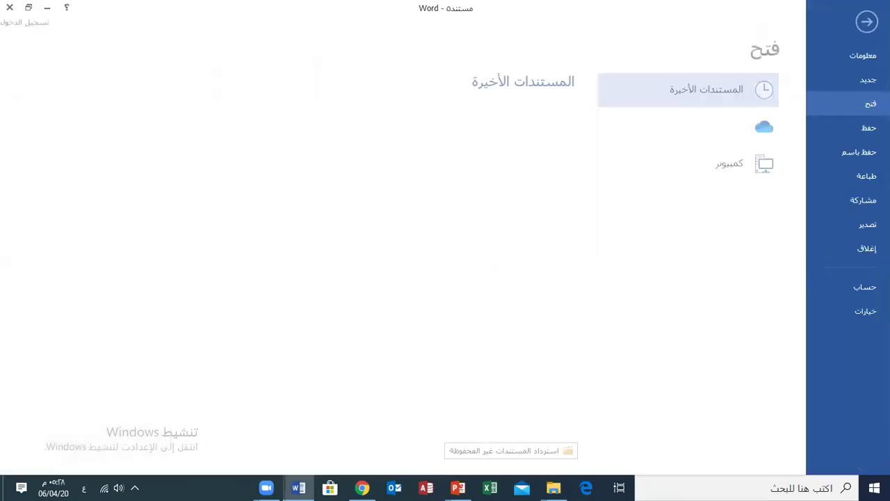
left_click(855, 152)
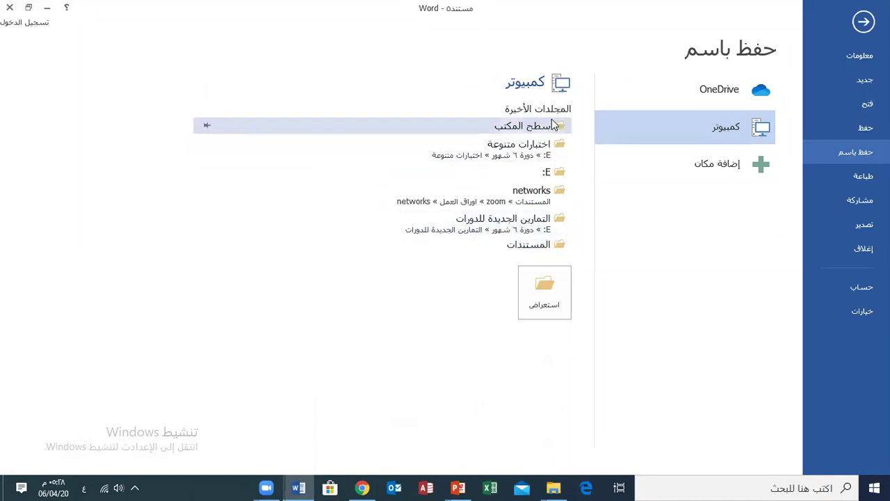
left_click(528, 306)
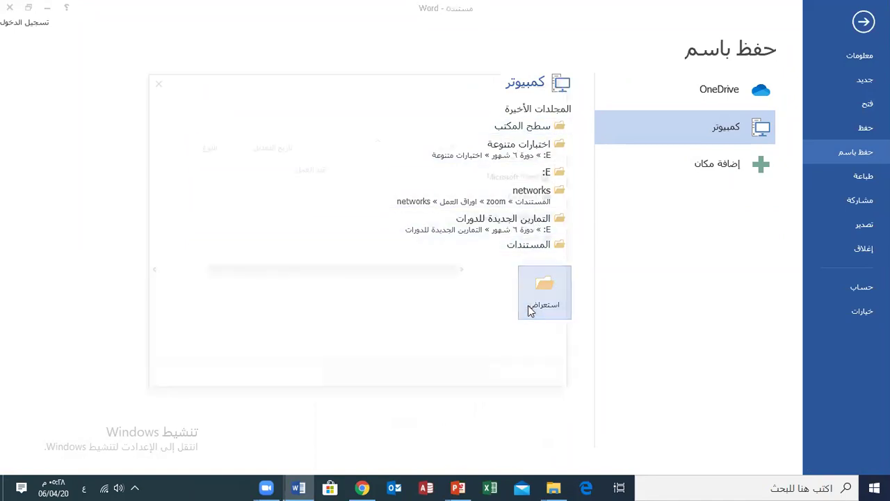
left_click_drag(480, 226, 480, 163)
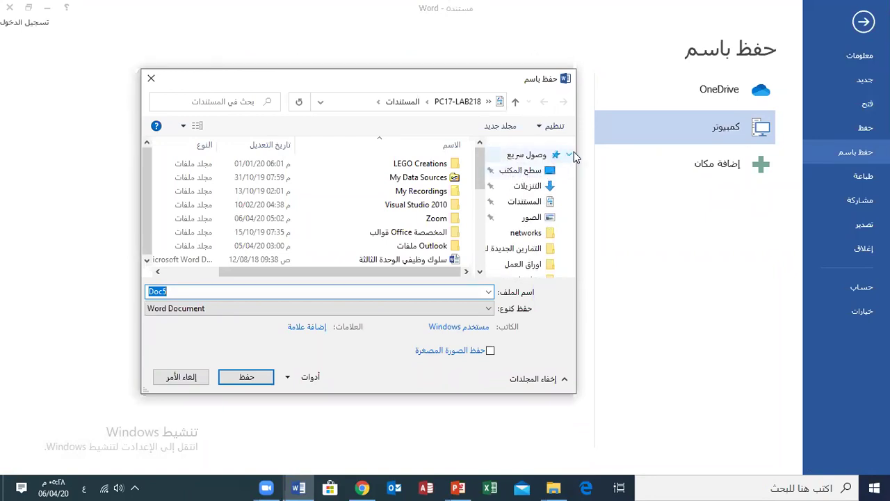
left_click(573, 155)
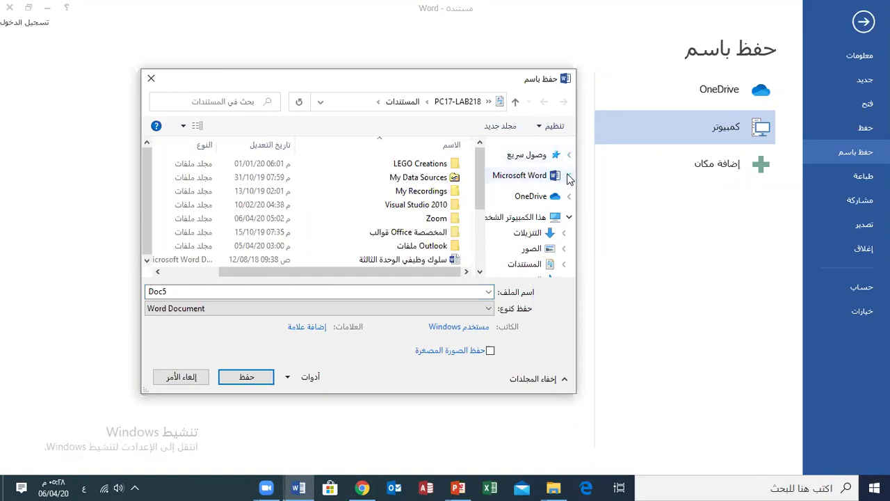
left_click(570, 157)
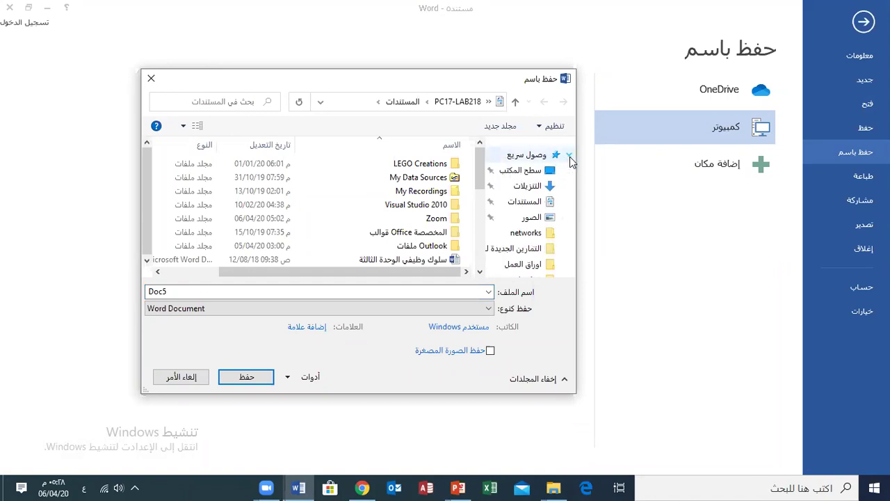
left_click(529, 172)
Name the file with the trainee's first name followed by "سرعة طباعة عربي" and save it as a Word Document
left_click(188, 293)
double_click(166, 291)
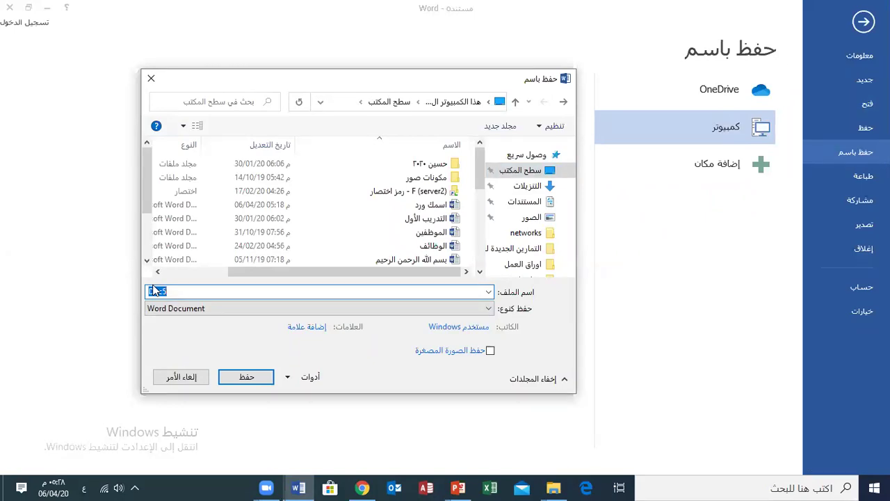
type("ادريس سرعة طباعة عا")
type("بي")
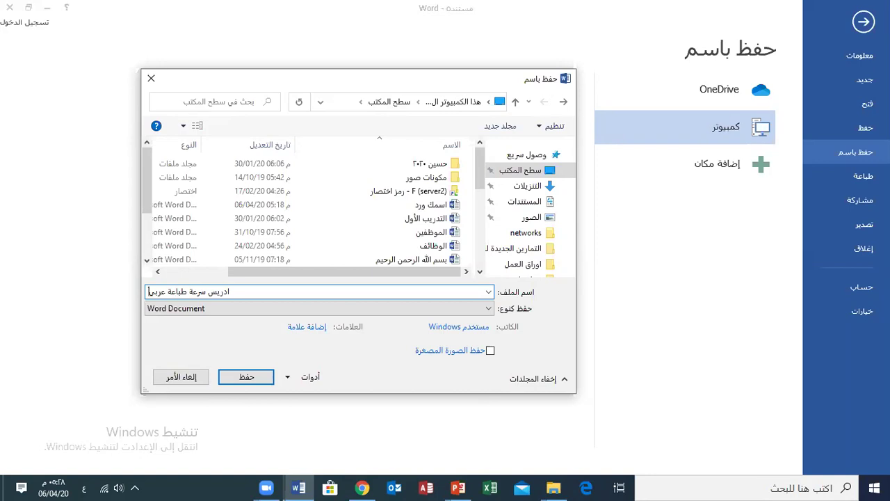
left_click(249, 378)
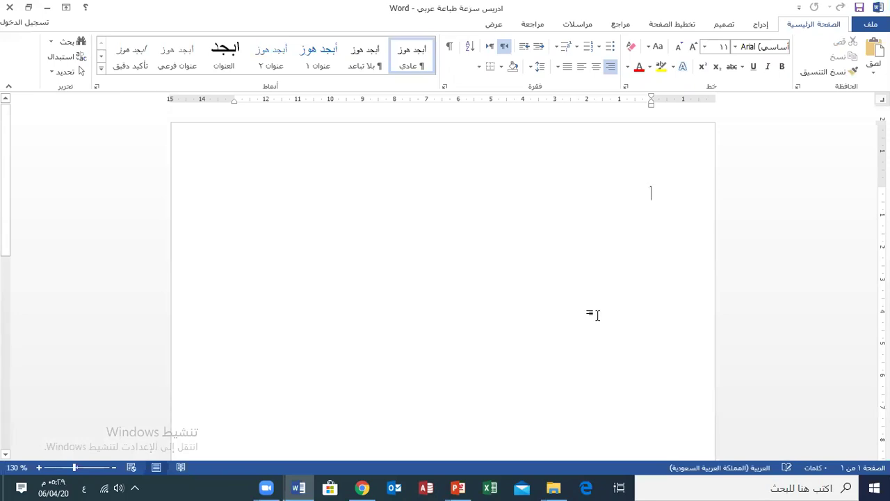
Enter four lines, "ت لتل تالي لينؤ", "نسؤل لؤ لايؤ", "ميؤا نتبل ؤ" and "مي امتي", and save the document
type("ت لقل تالي لبنؤ")
key("Return")
type("نسؤل لؤ لايؤ")
key("Return")
type("ميؤا نتبل وؤ")
key("Return")
type("مي امتي")
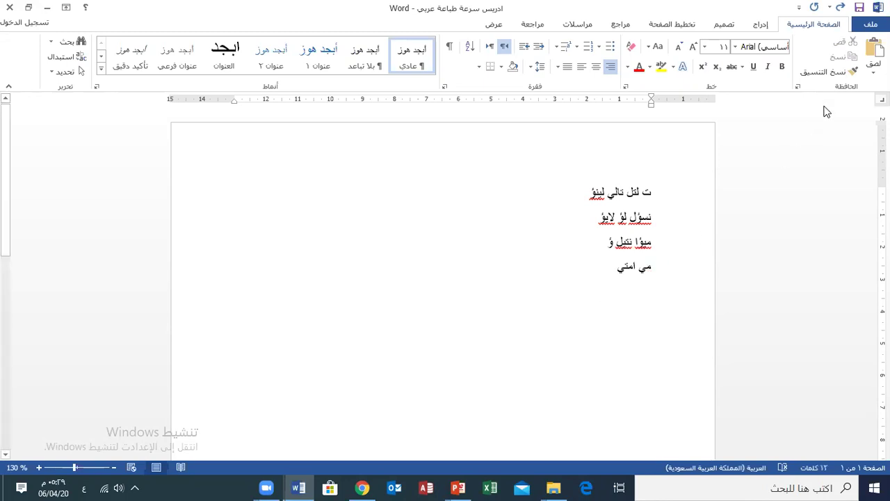
left_click(870, 23)
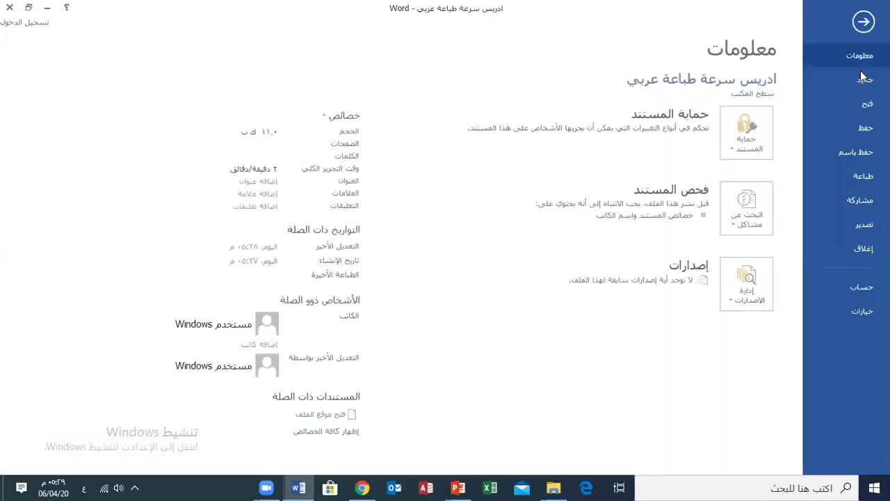
left_click(850, 132)
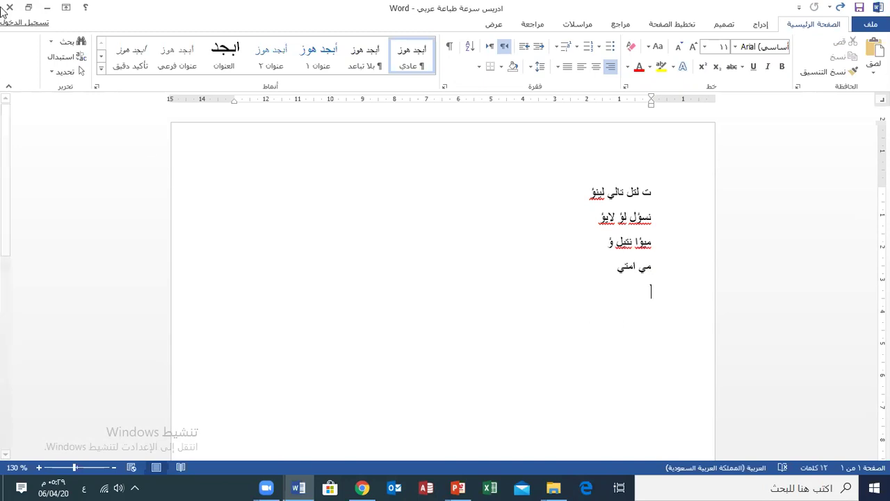
Reopen the saved typing document from the desktop and add the line 123123123 below the existing text
key("super+d")
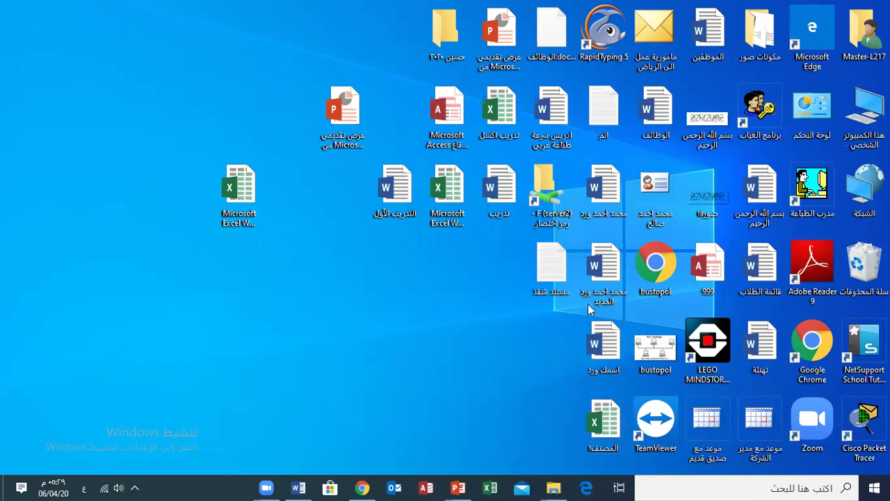
double_click(555, 122)
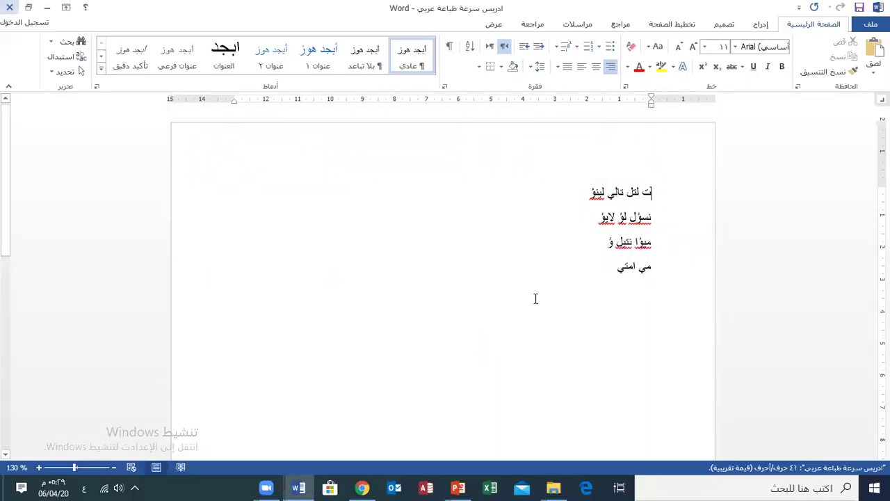
key("Return")
type("123123123")
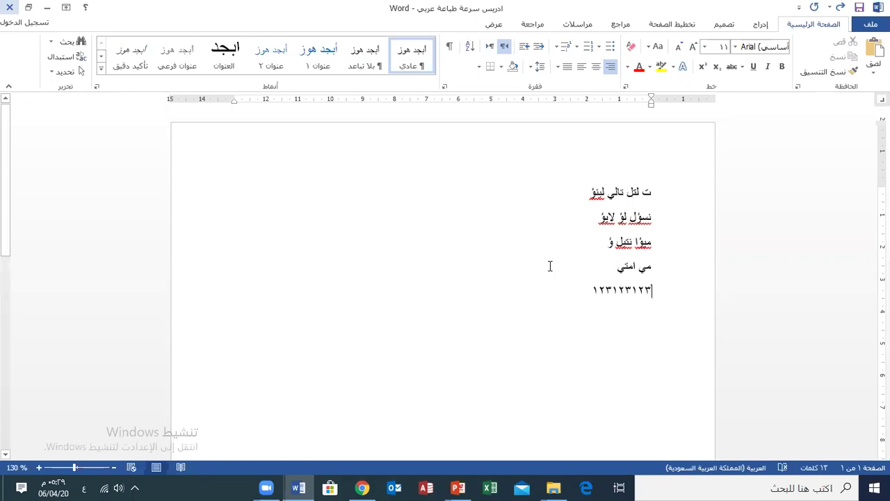
Delete the first three lines of text and add the line "تغ تابتاب تب تاب ا" below the number line
key("Up")
left_click_drag(653, 194, 602, 248)
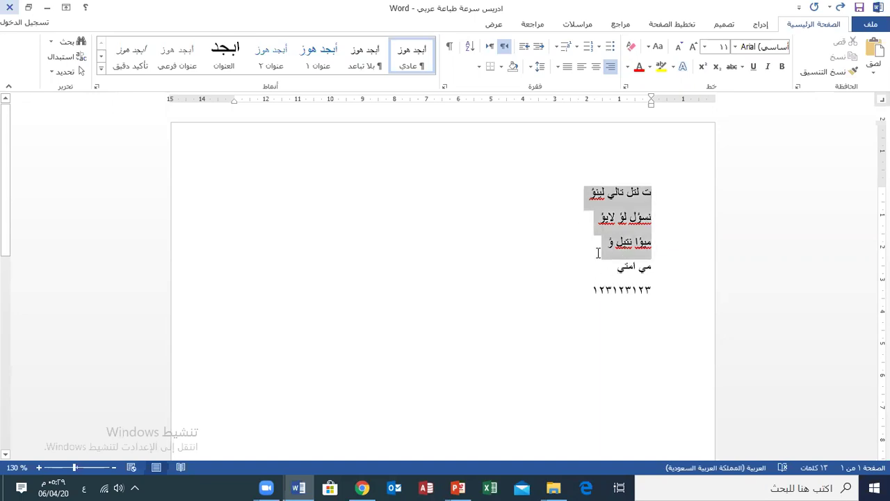
key("BackSpace")
double_click(612, 252)
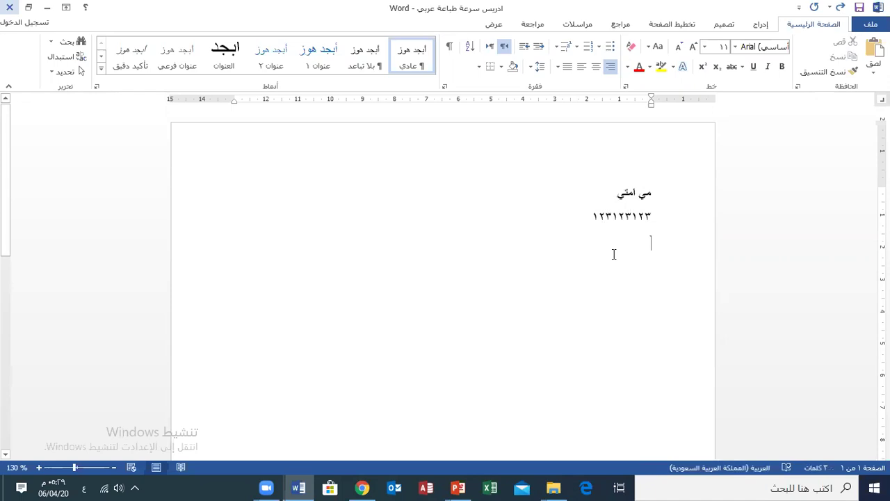
type("تغ تابتاب تب تاب أ")
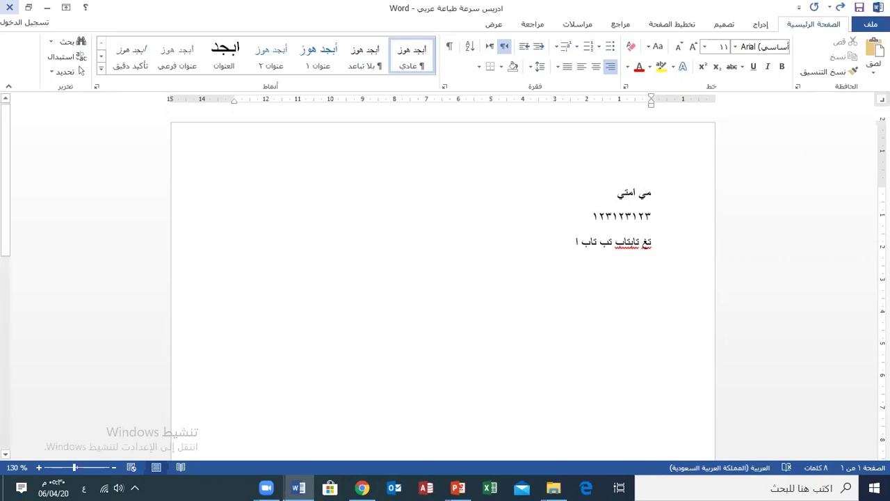
left_click(871, 23)
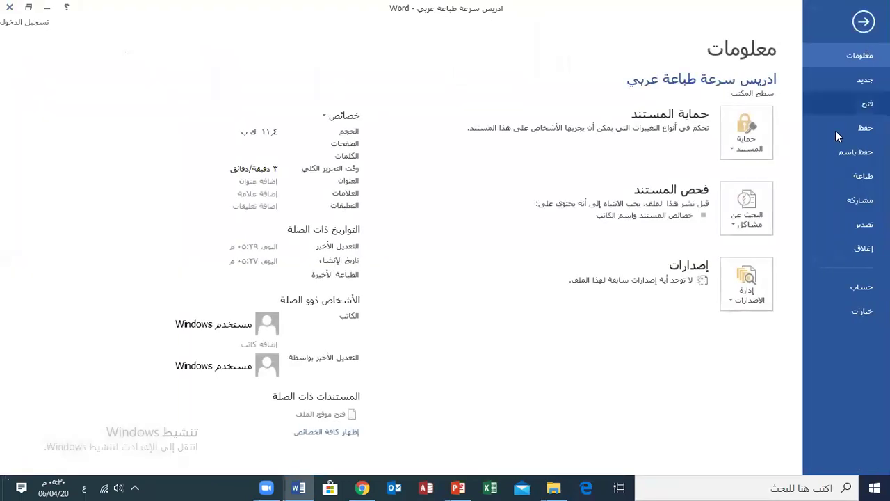
left_click(835, 149)
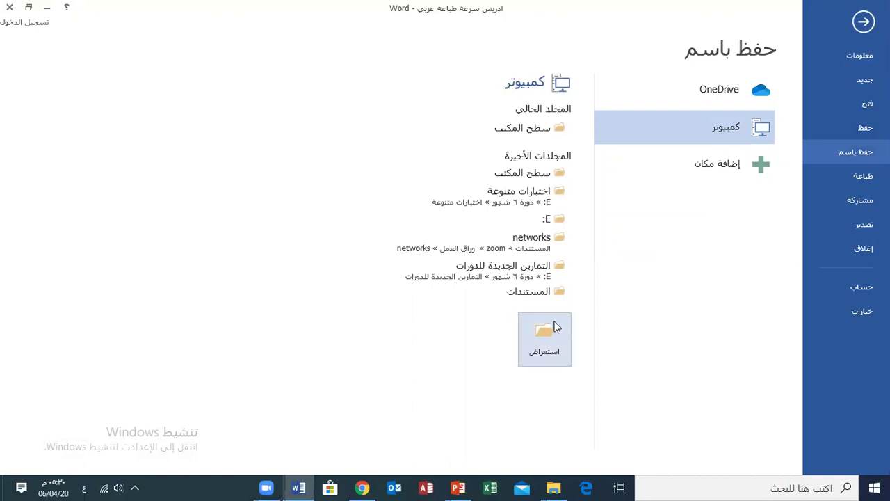
left_click(535, 131)
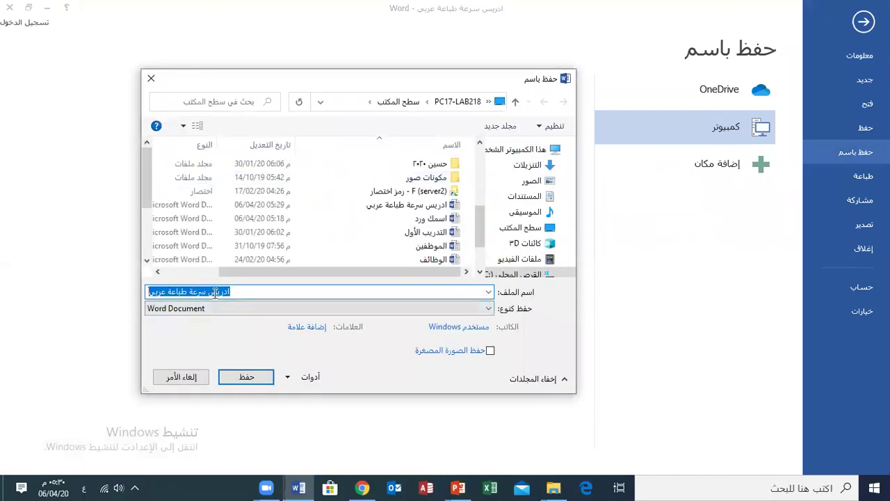
left_click(216, 293)
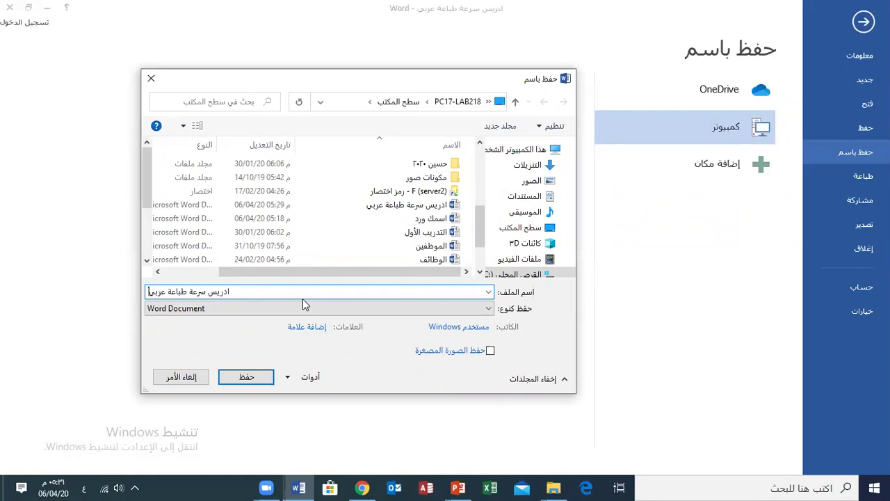
left_click(180, 377)
left_click(863, 22)
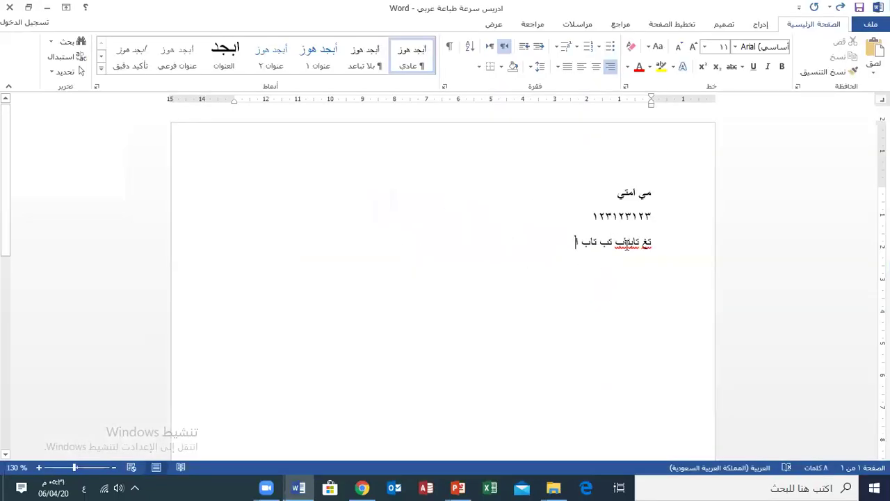
Save the edited document as a new desktop copy, replacing "عربي" with "انجليزي" at the end of the file name
left_click(870, 24)
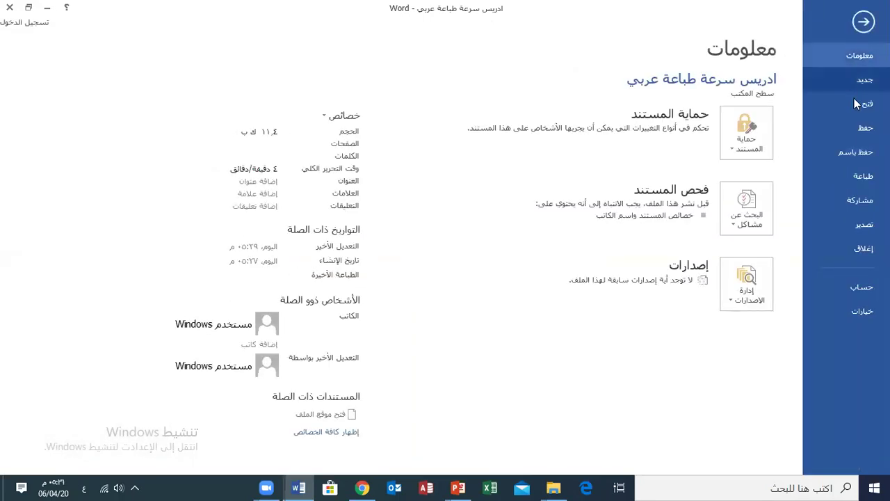
left_click(856, 152)
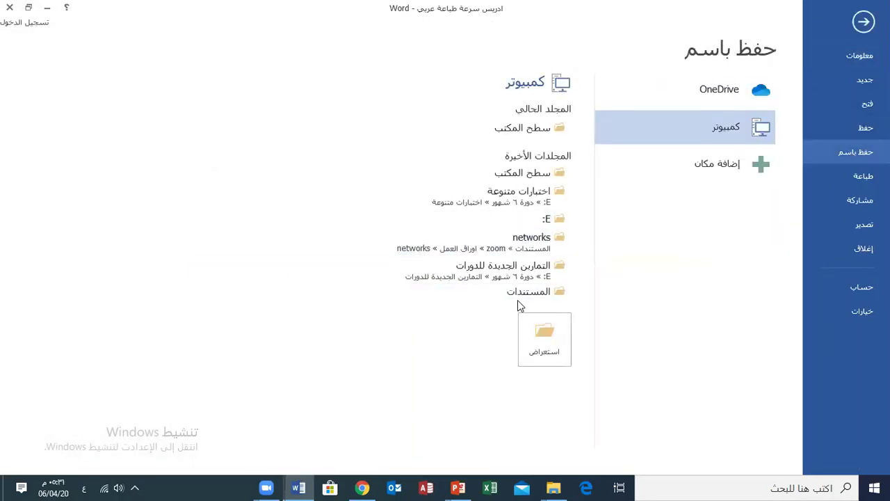
left_click(560, 325)
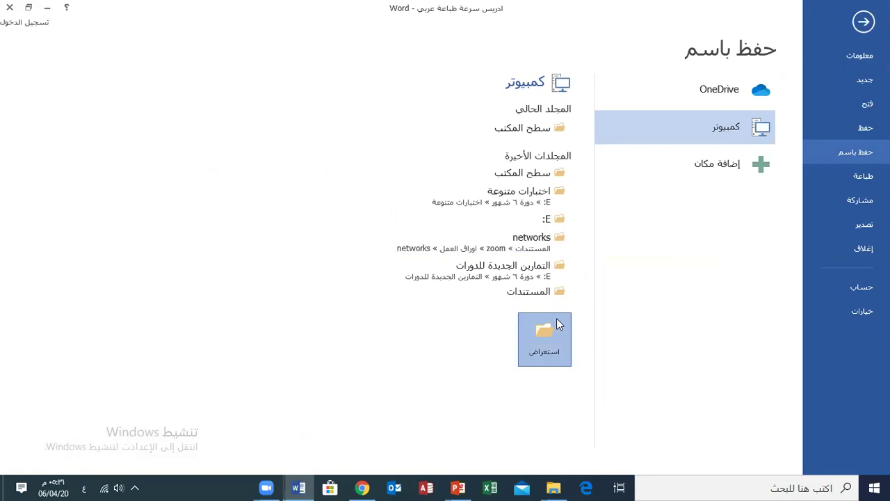
scroll(534, 175, "up", 5)
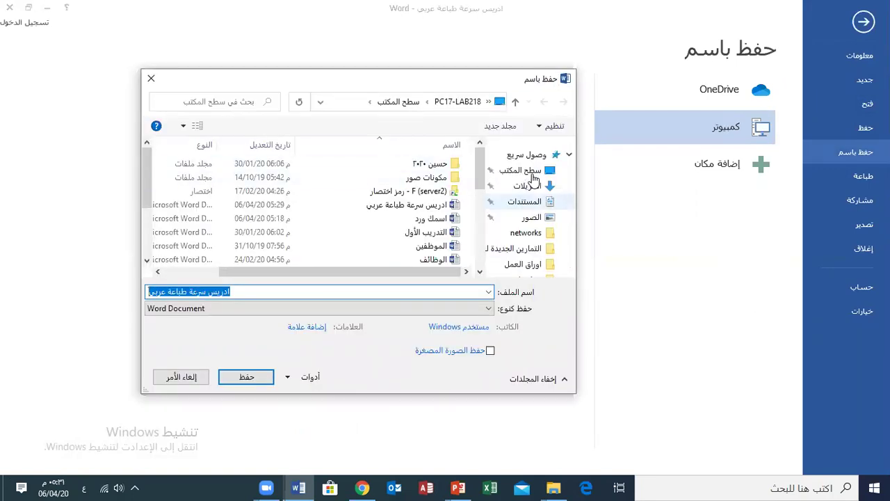
left_click(526, 170)
double_click(160, 292)
type("انجليزي")
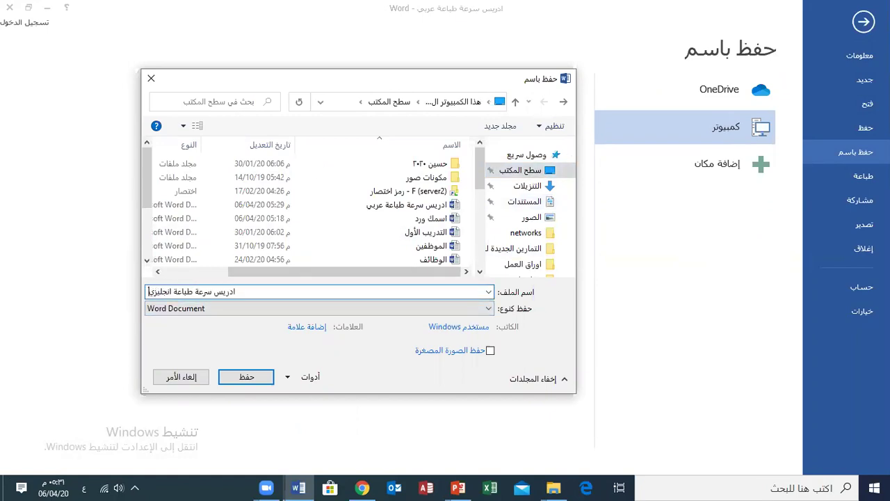
left_click(263, 379)
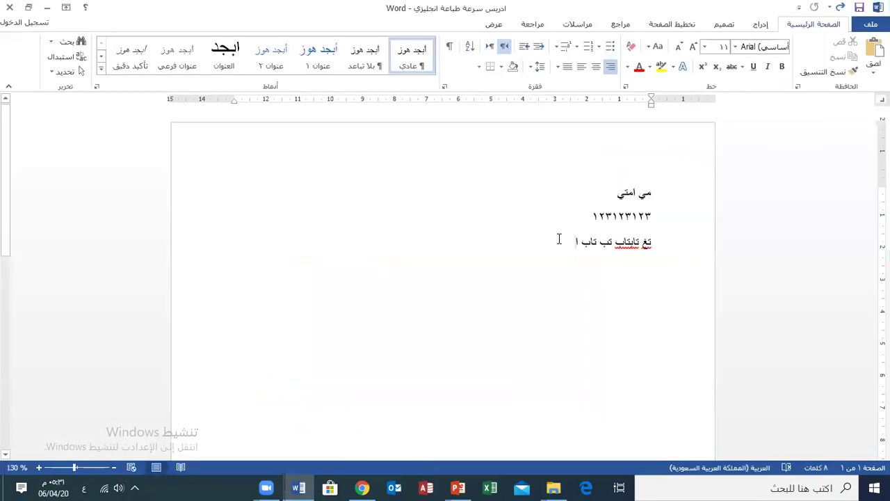
Close the saved copy and open the original "سرعة طباعة عربي" document from the desktop to check its text
left_click(10, 7)
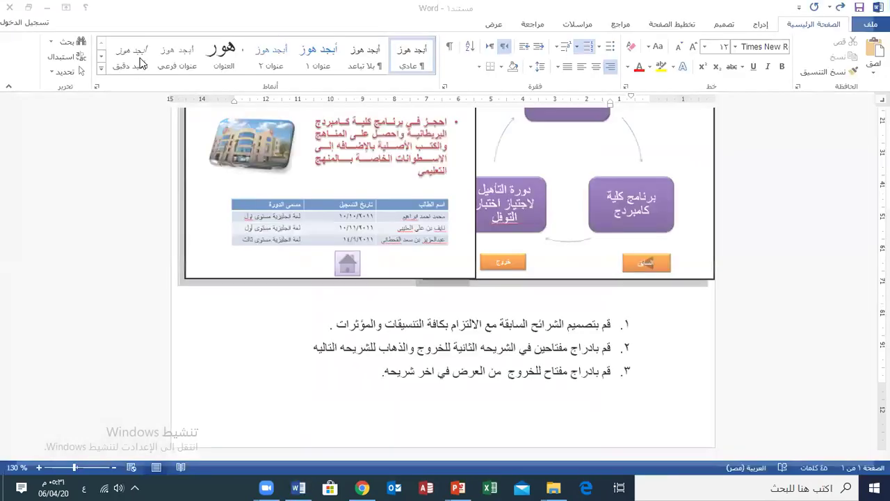
left_click(47, 7)
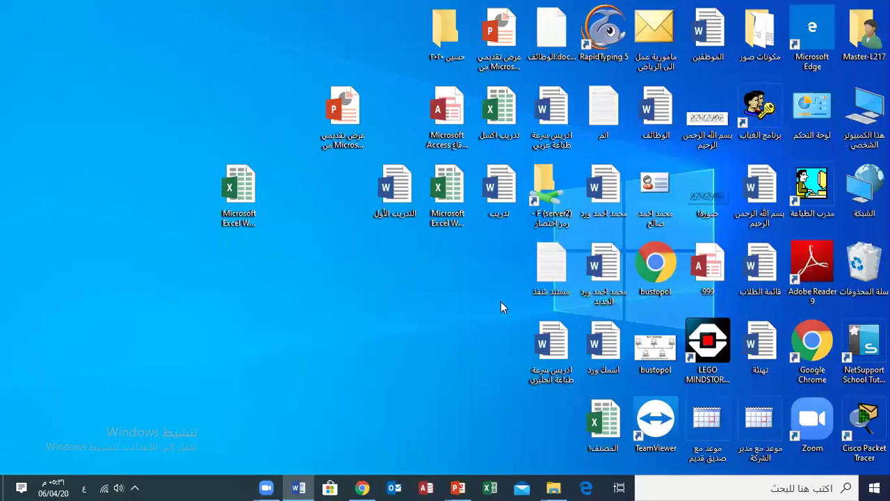
left_click(549, 351)
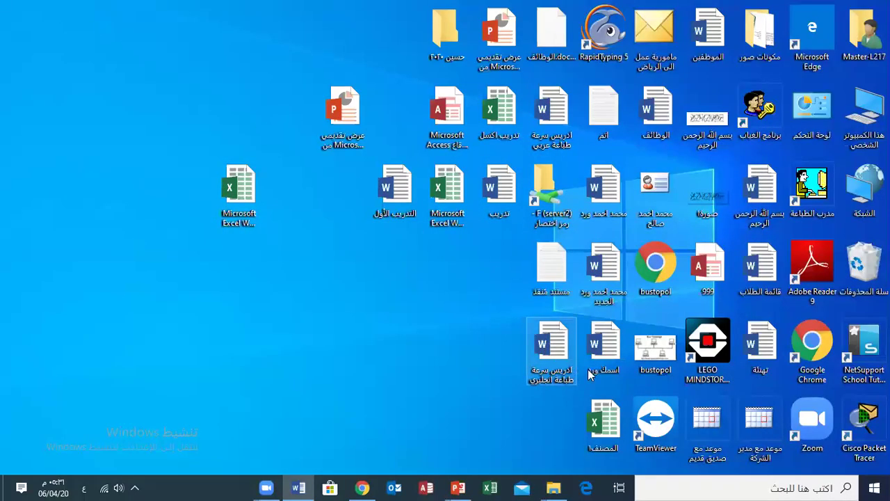
double_click(571, 98)
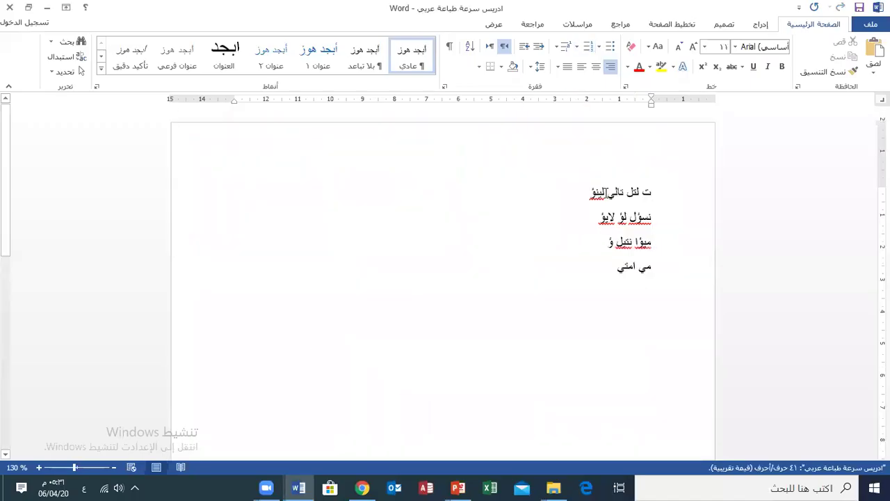
left_click(10, 7)
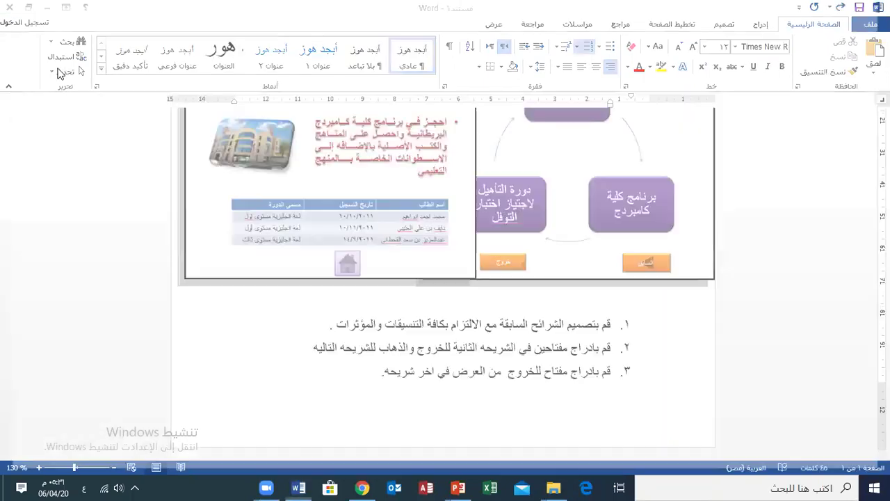
Close the leftover untitled document without saving, and open the "سرعة طباعة انجليزي" copy from the desktop to check its text
left_click(9, 7)
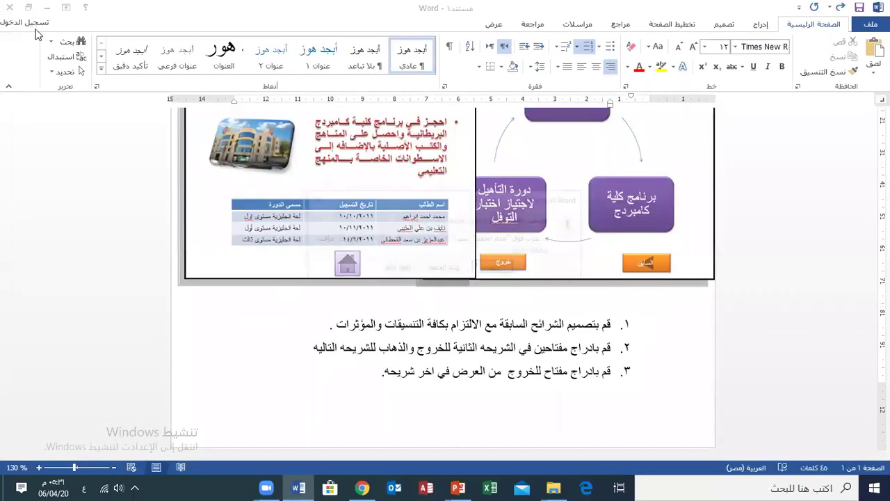
left_click(462, 271)
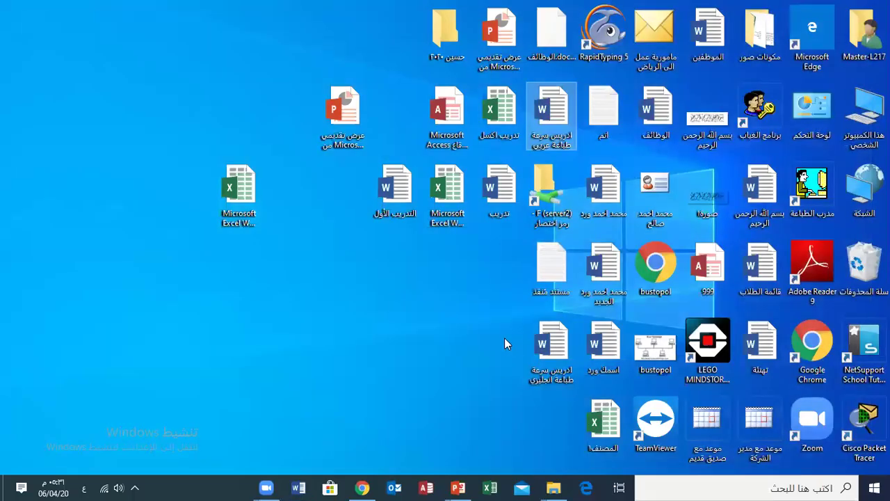
double_click(543, 350)
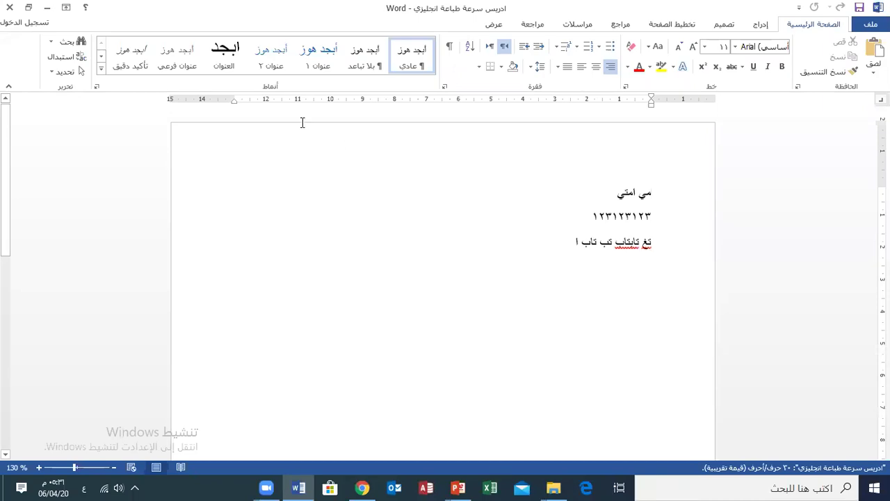
left_click(8, 7)
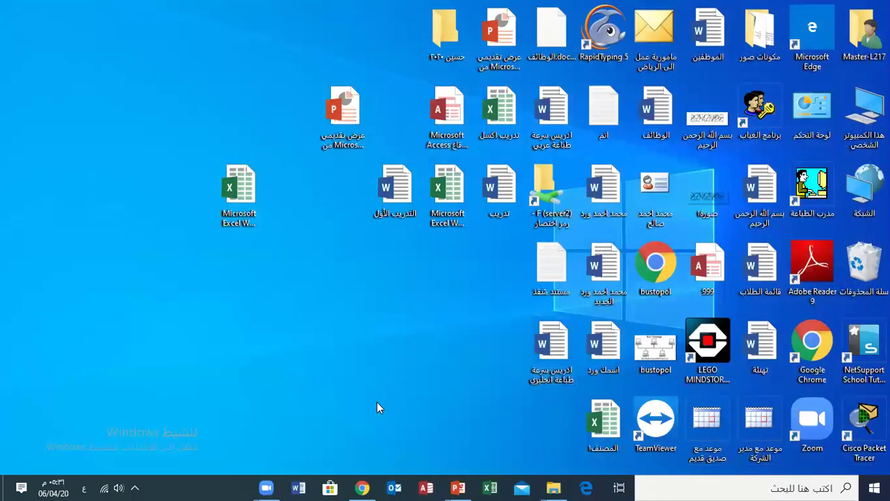
Switch to Excel, create a blank workbook, and save it to the desktop under the trainee's first name followed by "اكسل"
left_click(491, 489)
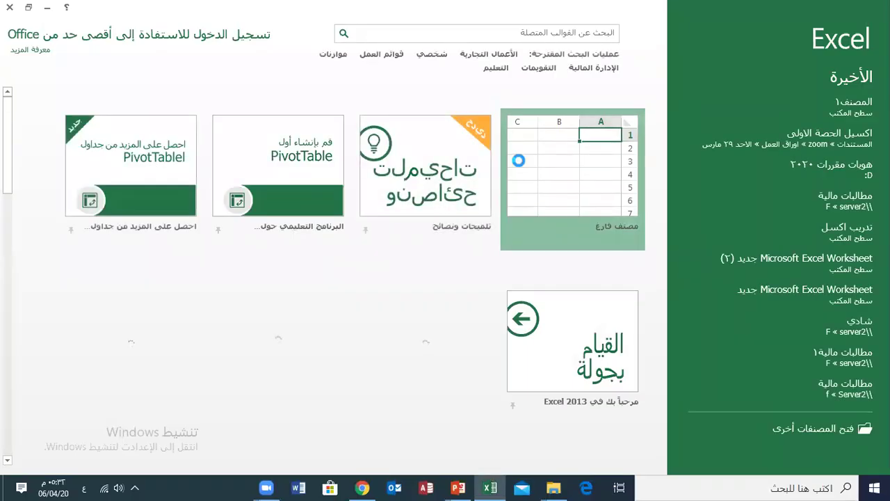
left_click(518, 160)
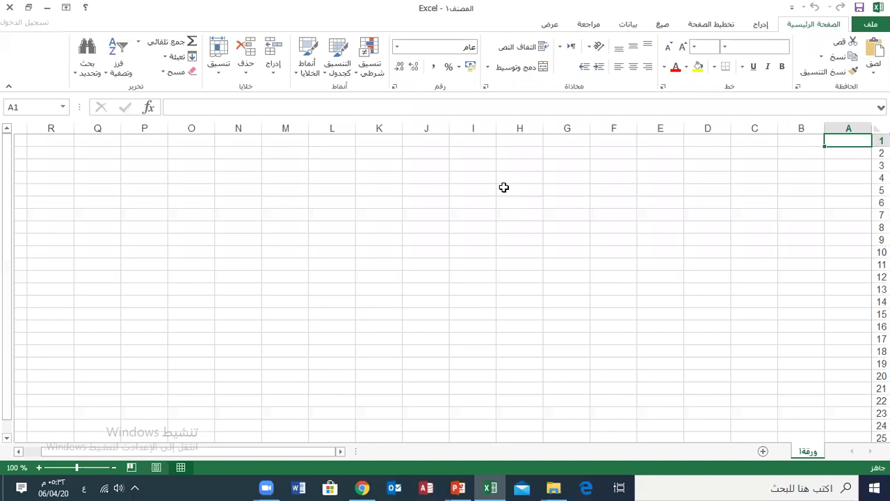
left_click(870, 27)
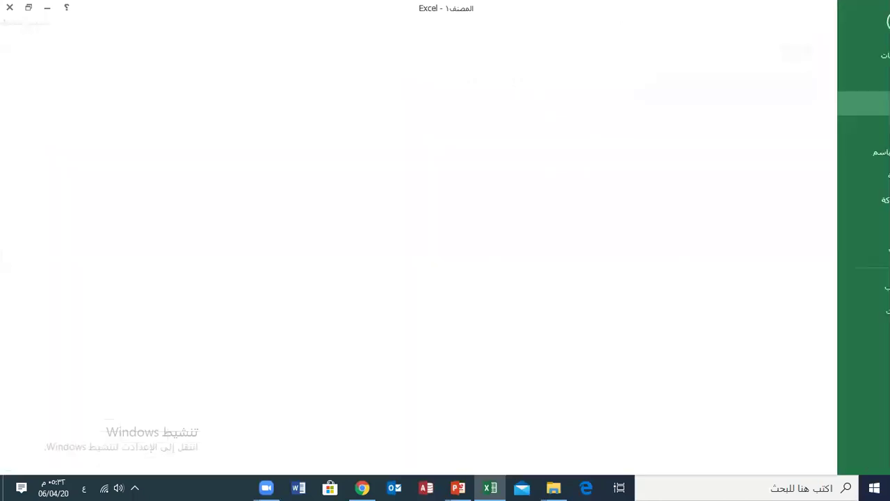
left_click(827, 150)
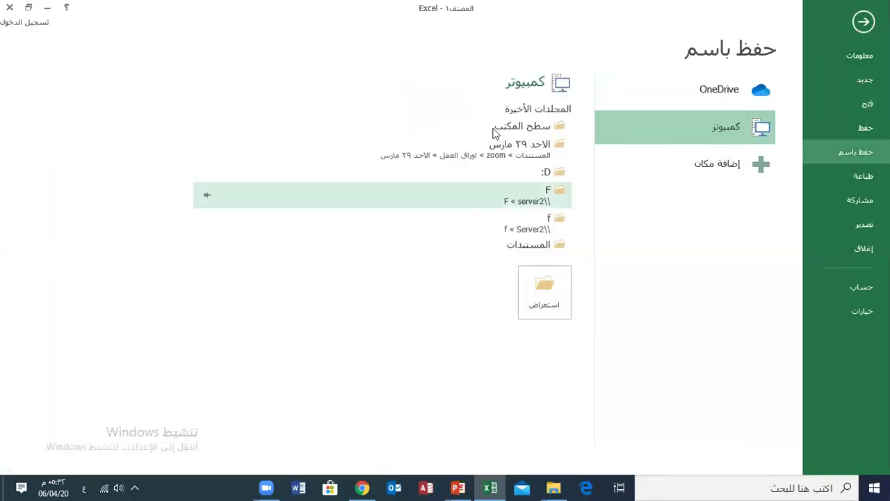
left_click(407, 126)
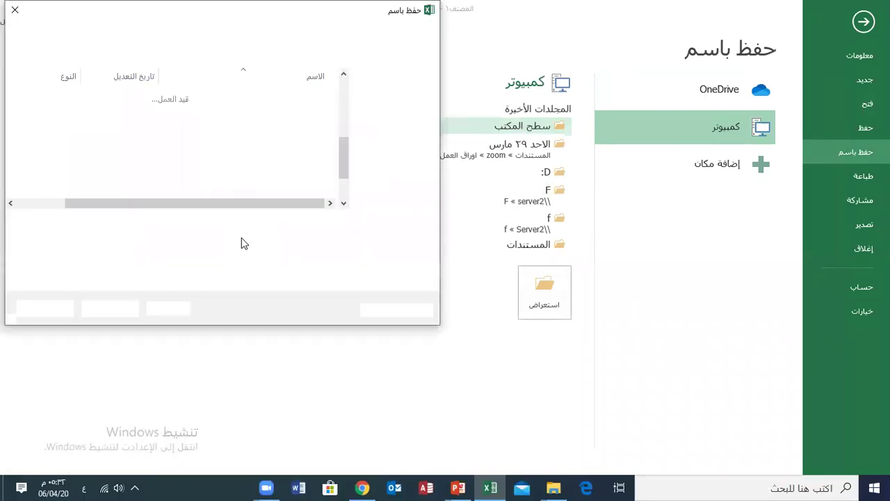
type("ا")
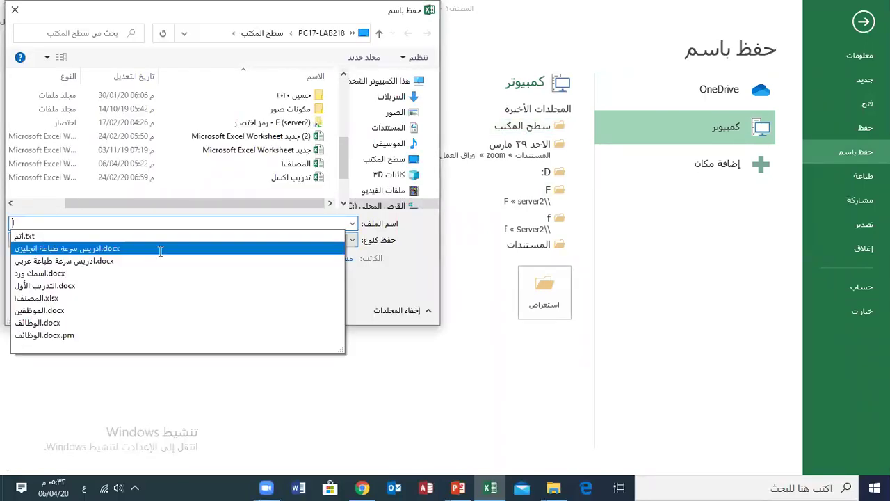
type("ريس اكسل")
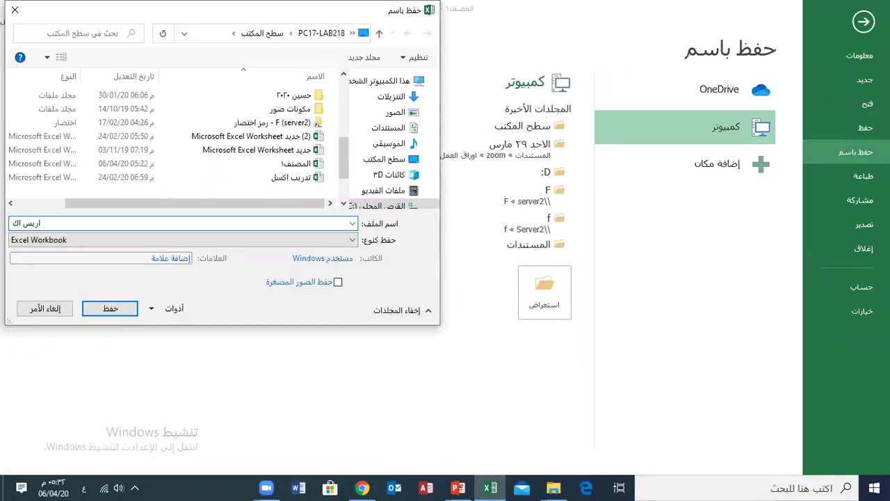
left_click(107, 316)
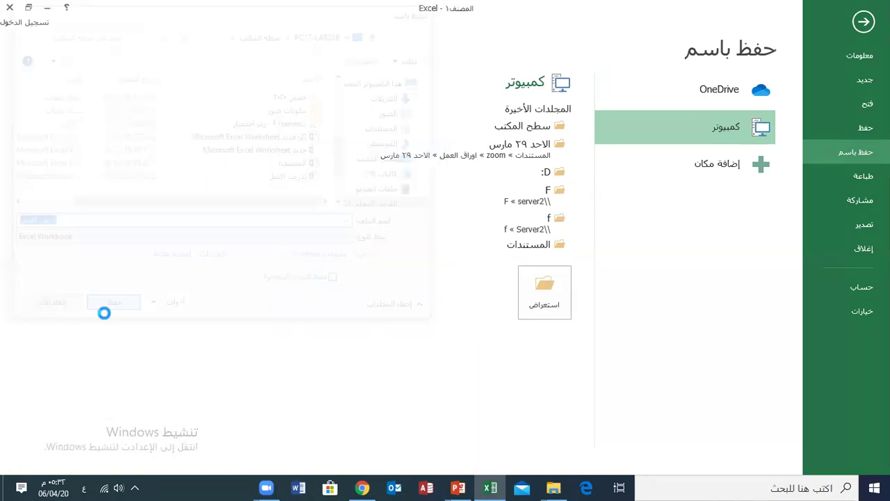
Fill cells A1 to A5 with "لت نب", "ههاب خبي", "بتيل ب", "نتثليب ر" and "يبنت"
type("لنت نب")
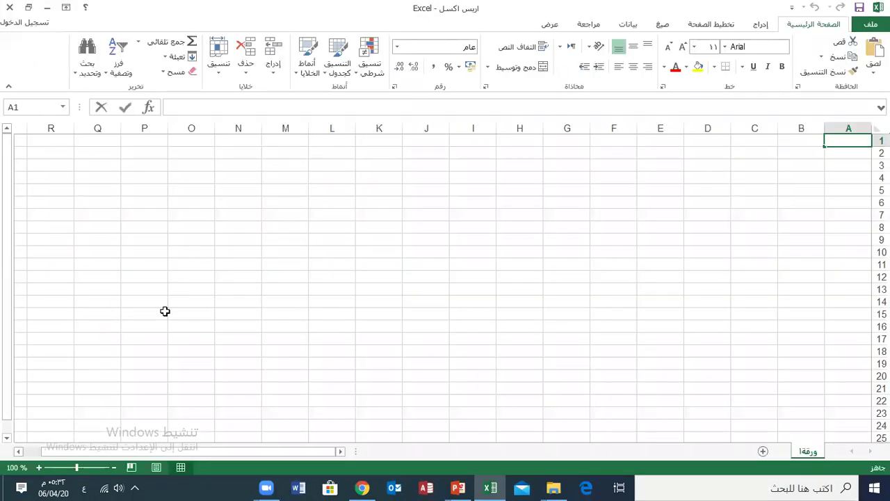
key("Return")
type("هياب خي")
key("Return")
type("بثيل ب")
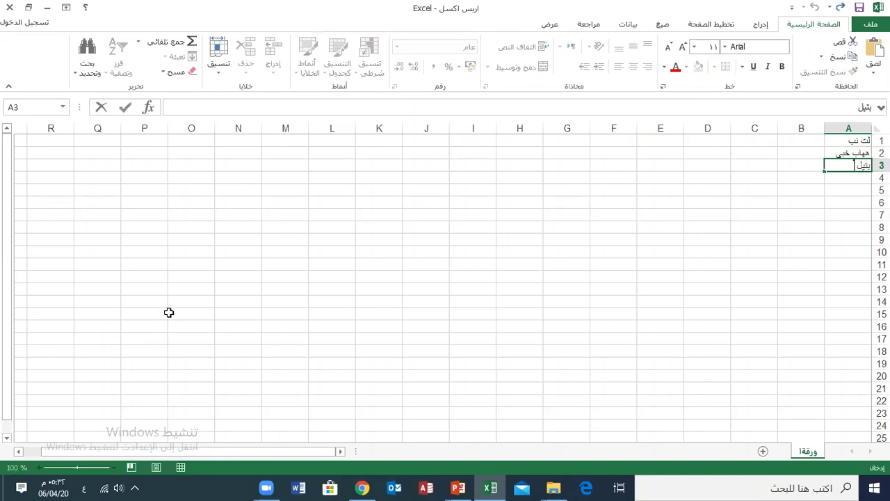
key("Return")
type("تتثليب ر")
key("Return")
type("يينت")
key("Return")
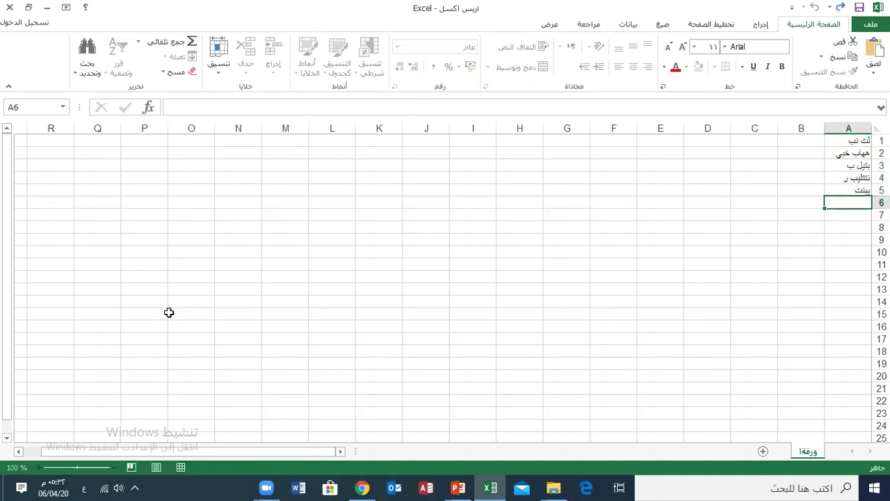
Save the workbook's new entries under its existing file name
left_click(865, 26)
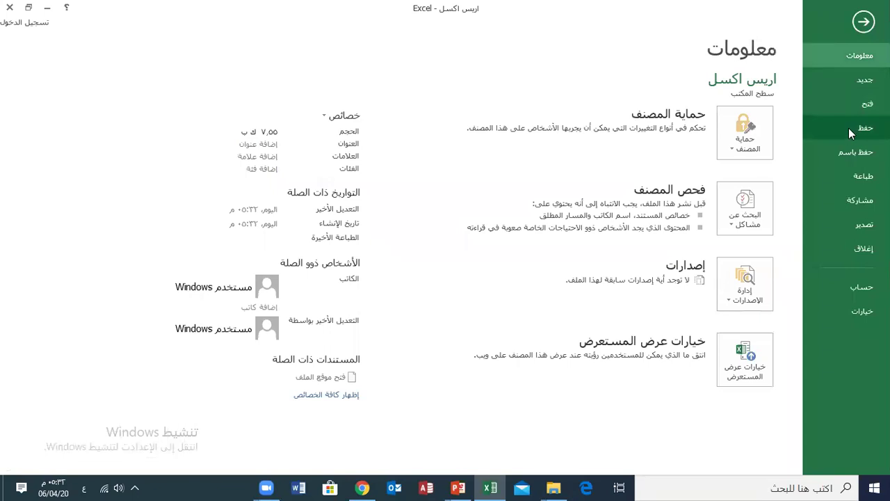
left_click(851, 131)
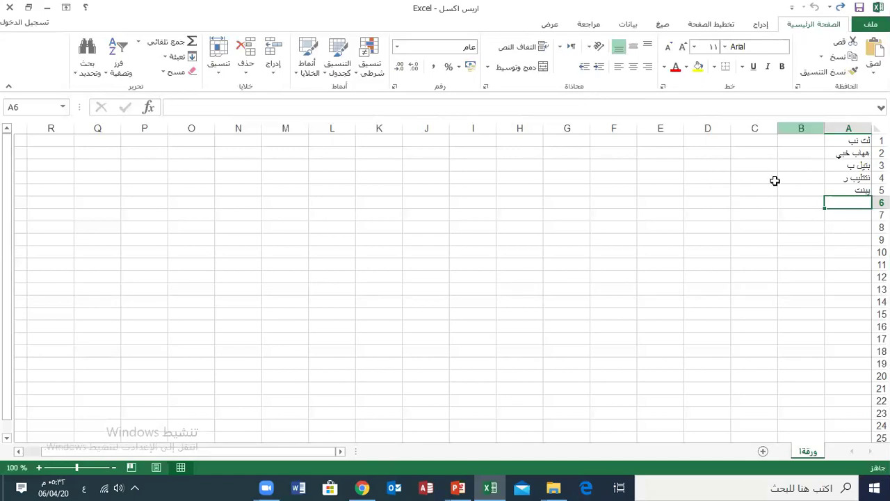
left_click(701, 211)
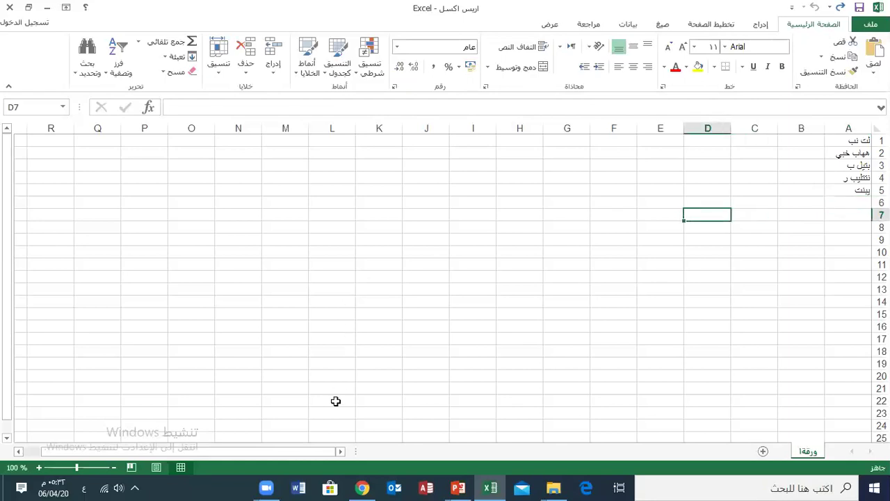